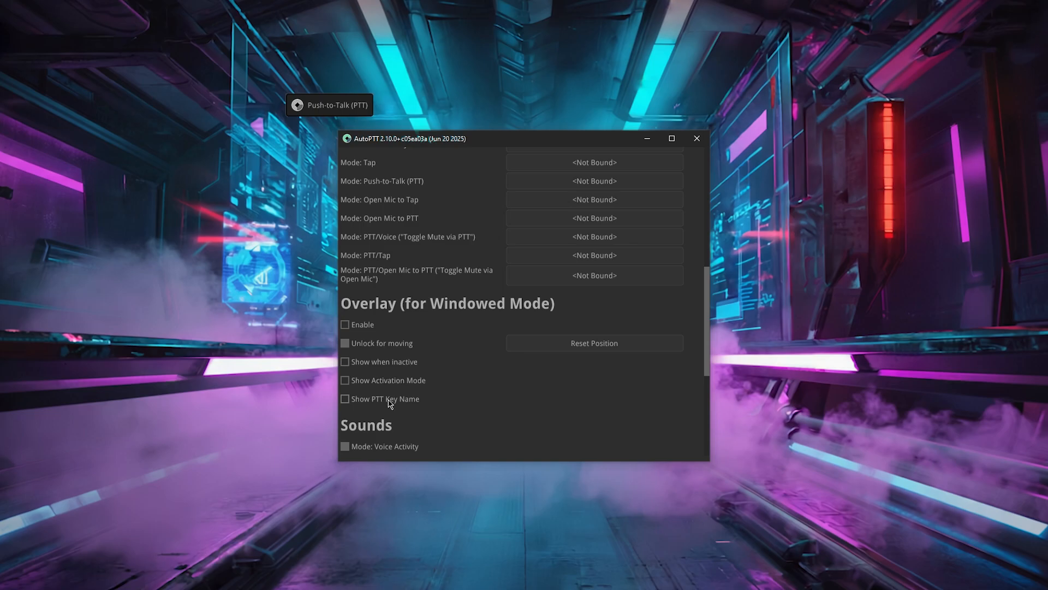
- Toggle the overlay's Show Activation Mode and Show PTT Key Name options on and off
left_click(386, 386)
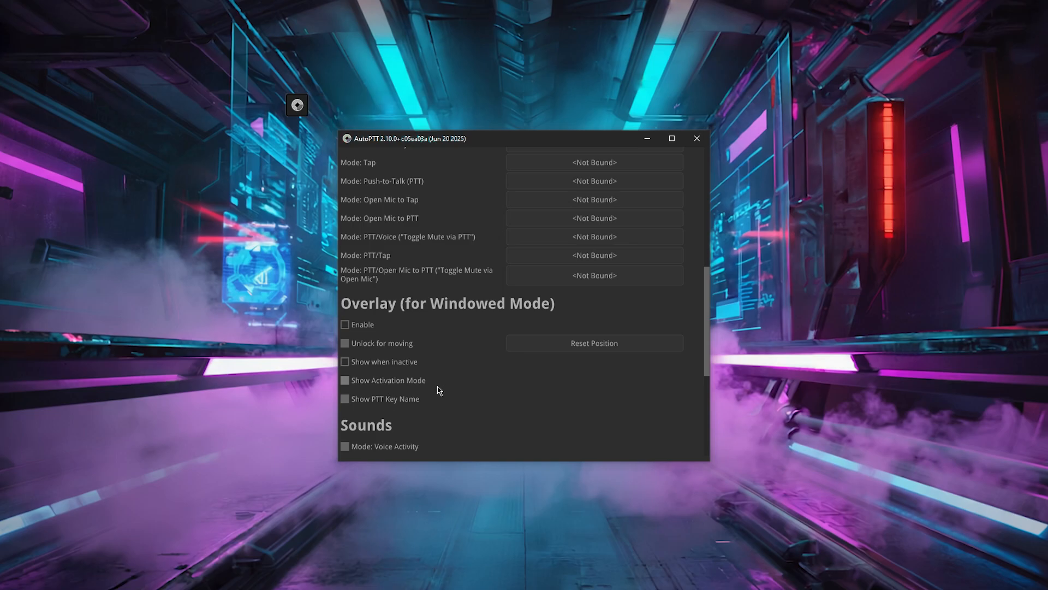
left_click(413, 386)
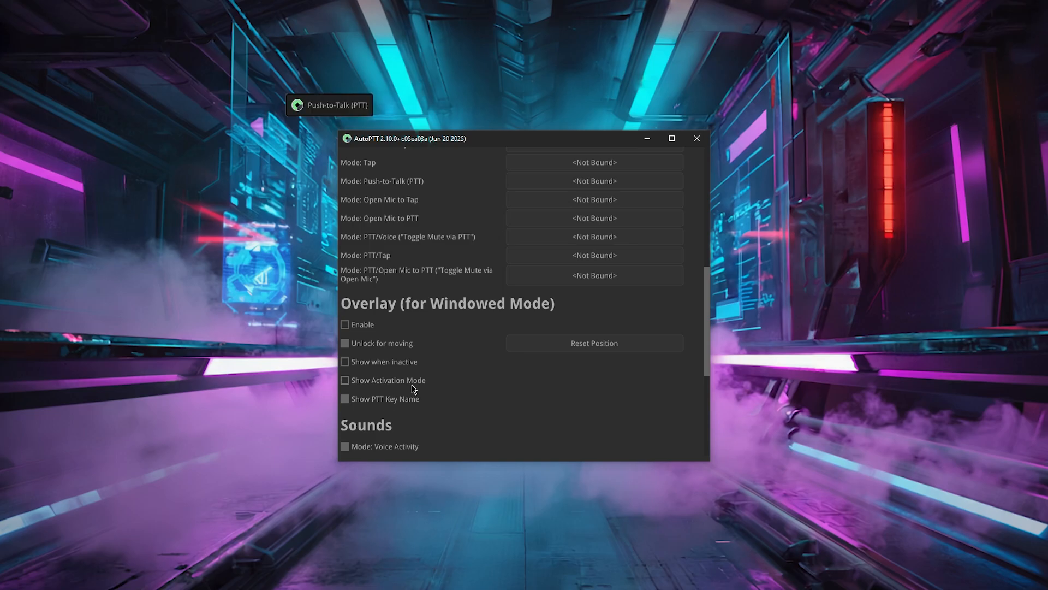
left_click(402, 398)
left_click(449, 400)
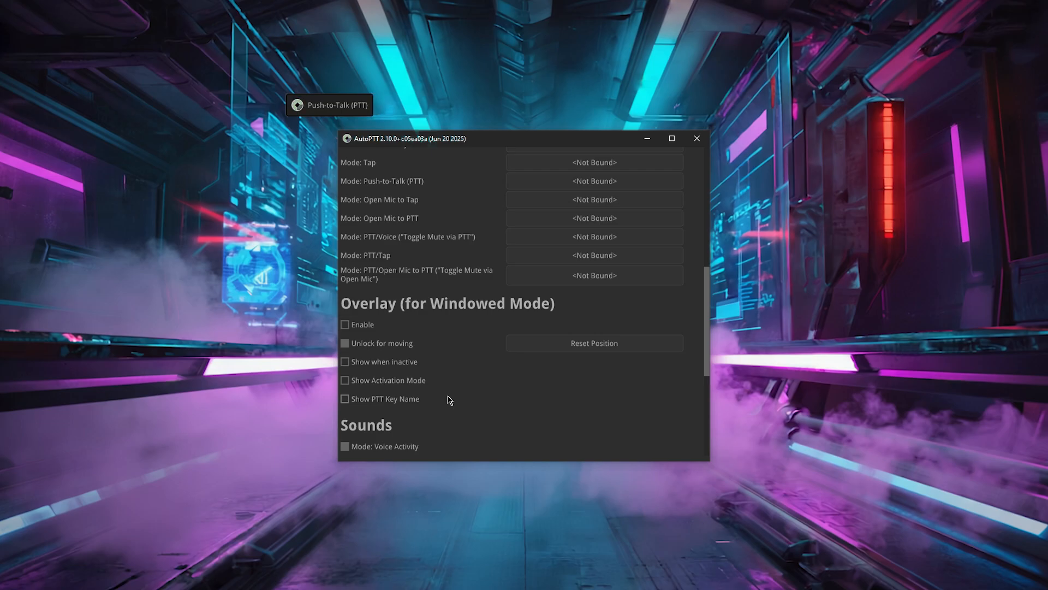
- Toggle the overlay's Show when inactive option on and off while testing the PTT key A
left_click(402, 364)
key("a")
key("a")
key("a")
key("a")
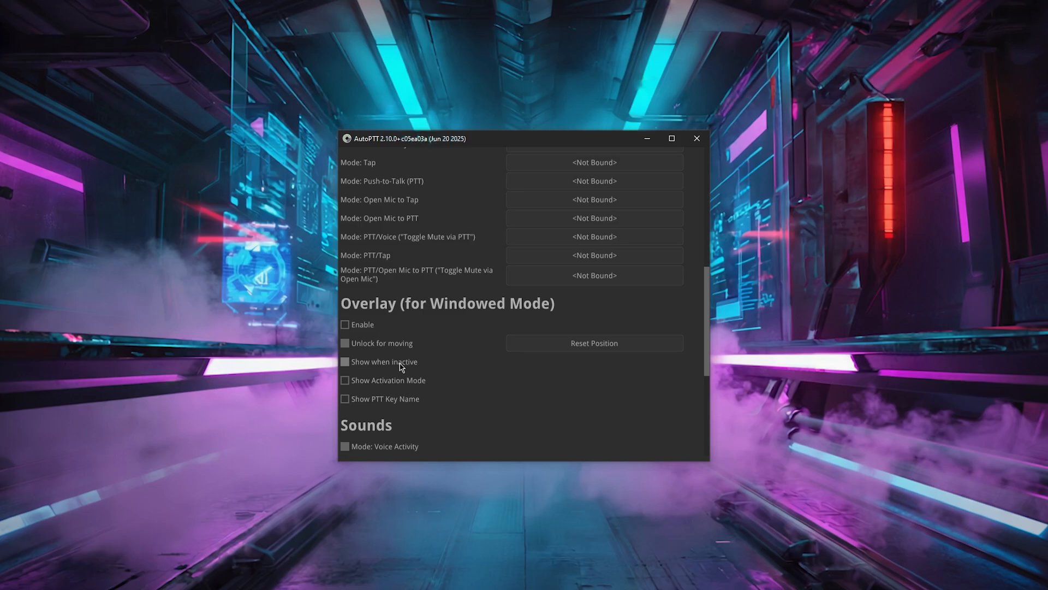
key("a")
left_click(402, 363)
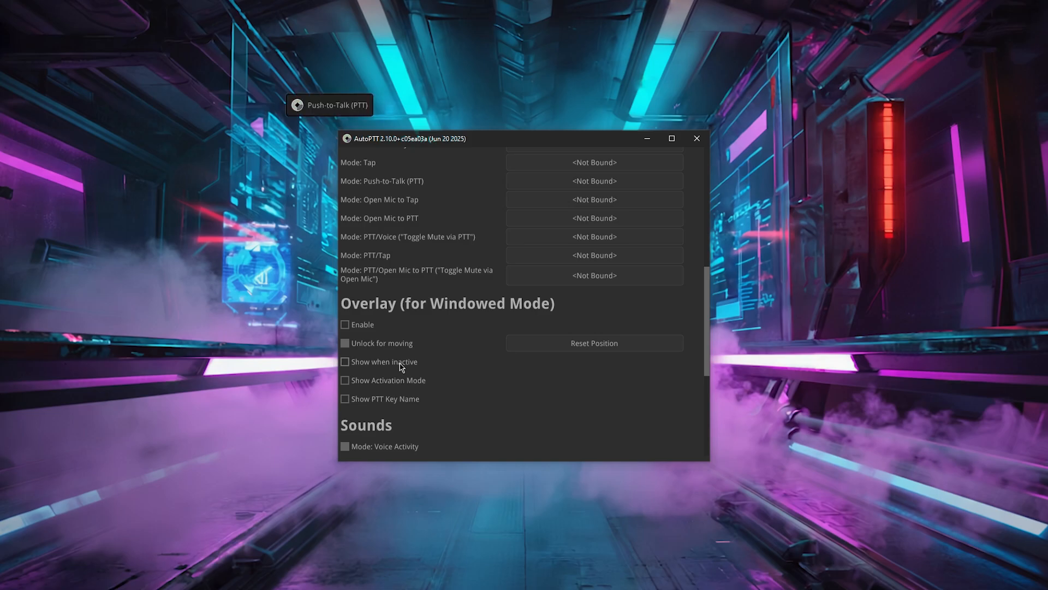
- Unlock the overlay for moving and reposition it just below the settings window
left_click(393, 344)
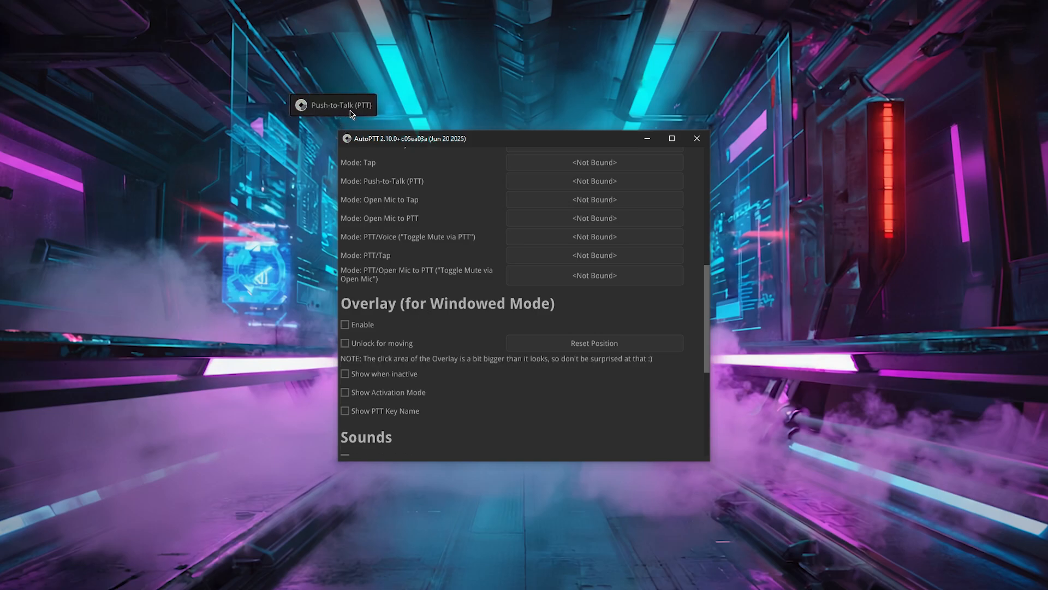
left_click_drag(338, 114, 546, 499)
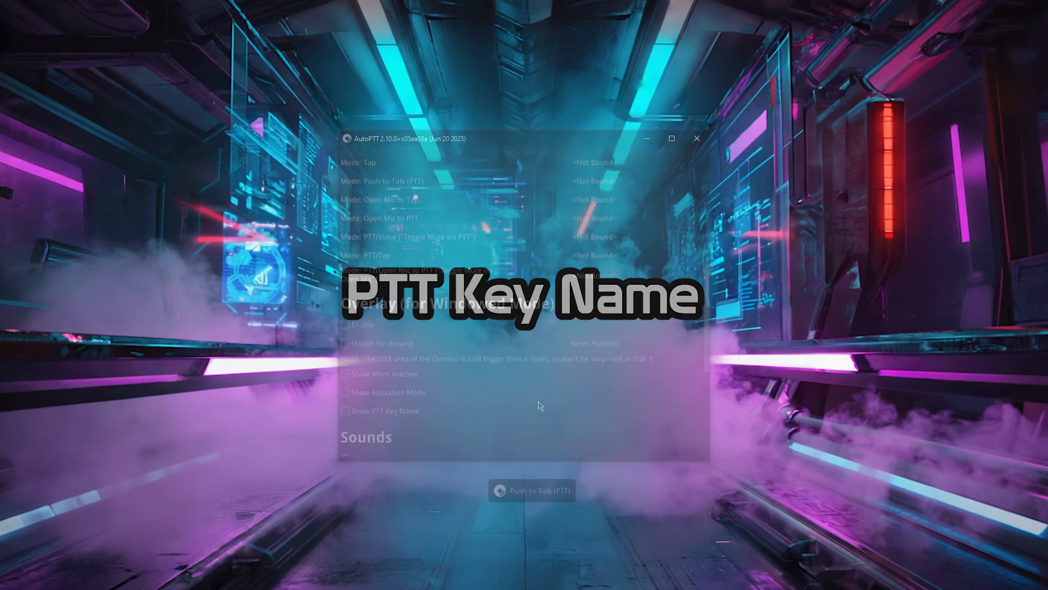
- Enter hello as the name of PTT key 1, then clear the name field again
scroll(539, 386, "up", 10)
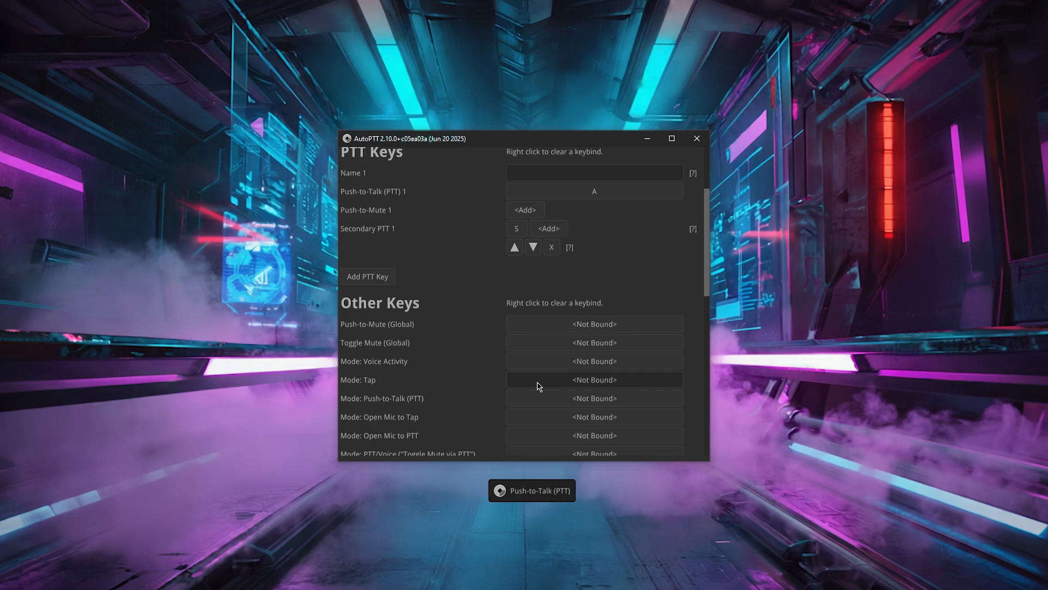
scroll(539, 386, "up", 3)
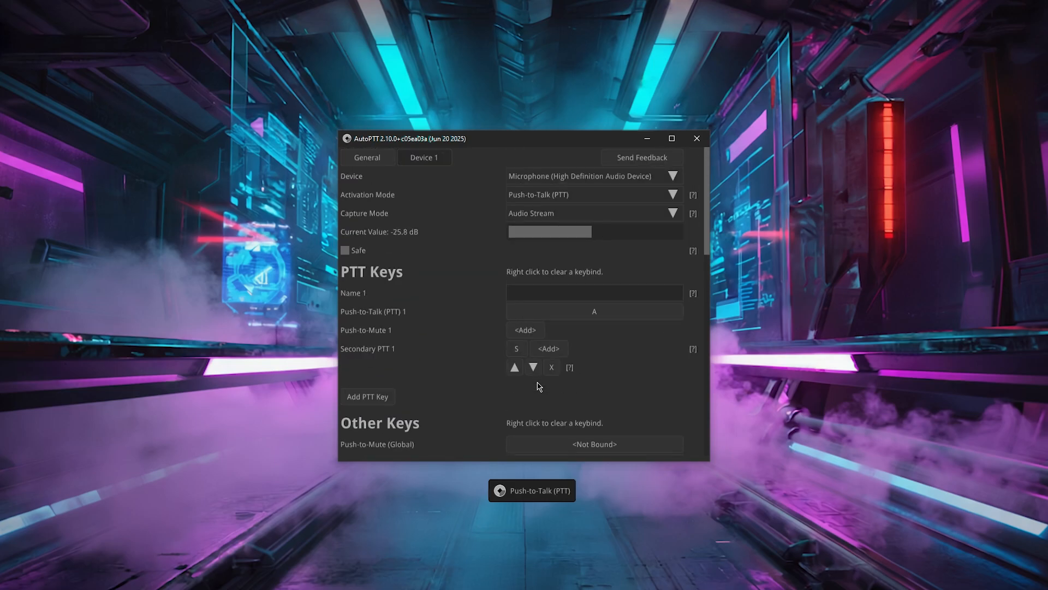
left_click(552, 294)
type("hel")
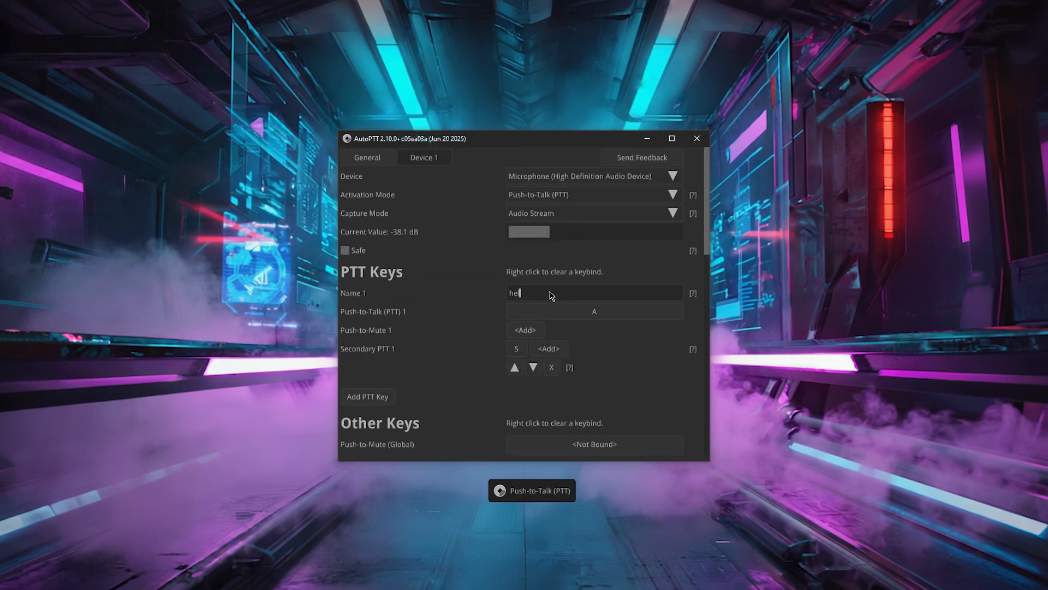
type("loa")
key("ctrl+a")
key("BackSpace")
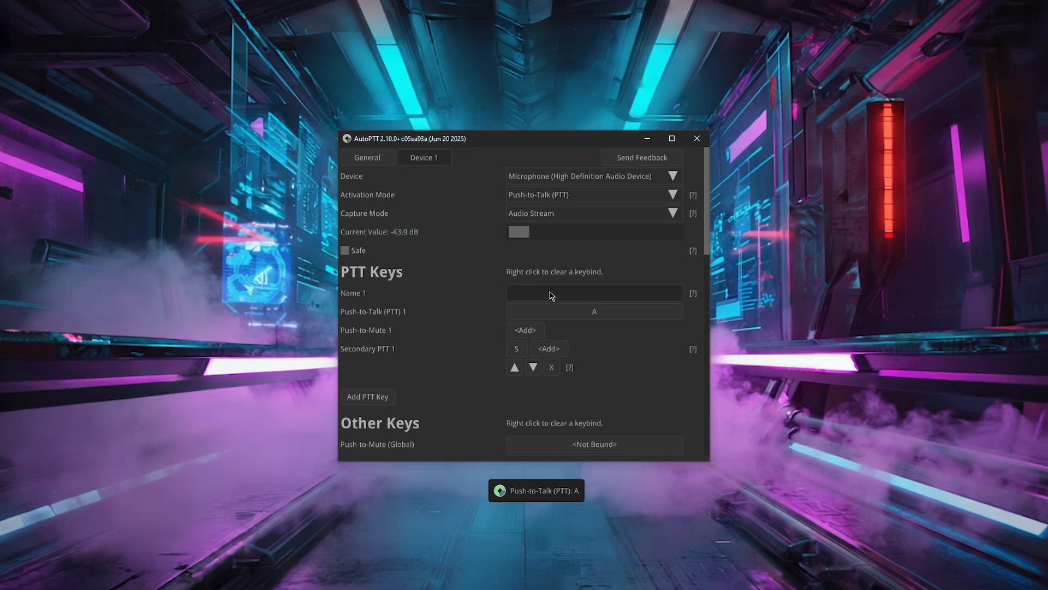
- Bind Q as the Push-to-Mute 1 key
key("a")
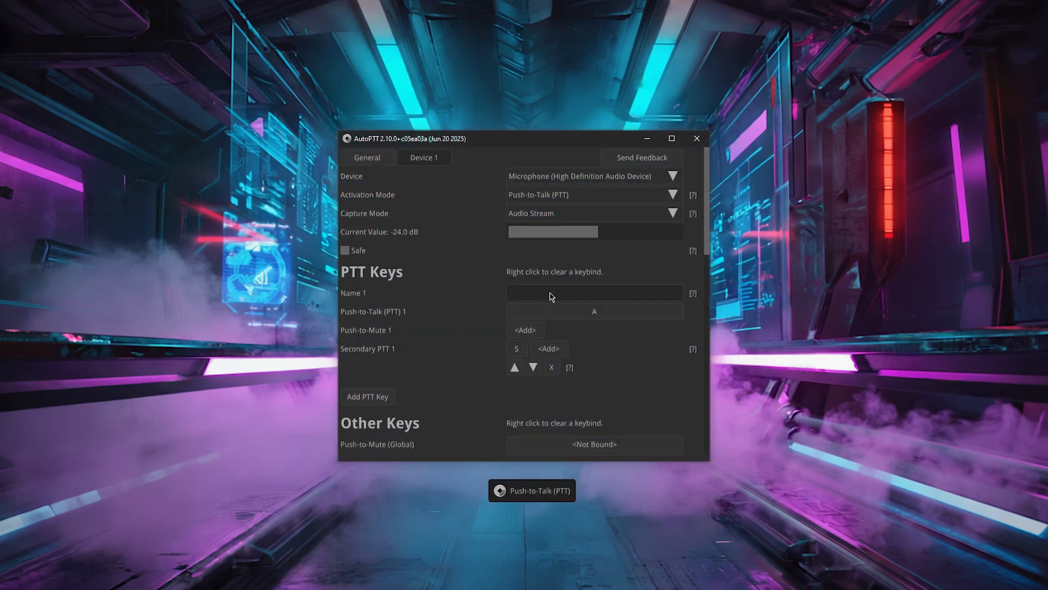
left_click(526, 329)
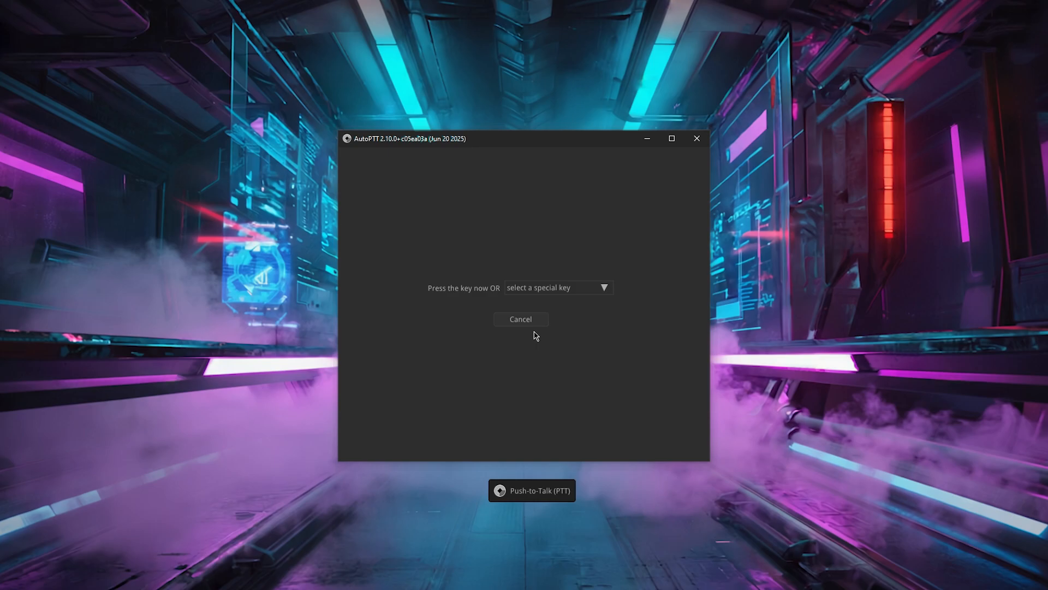
key("q")
- Switch the activation mode to Voice Activity, then to Open Mic to Tap, and test the keys Q, A and S
left_click(564, 196)
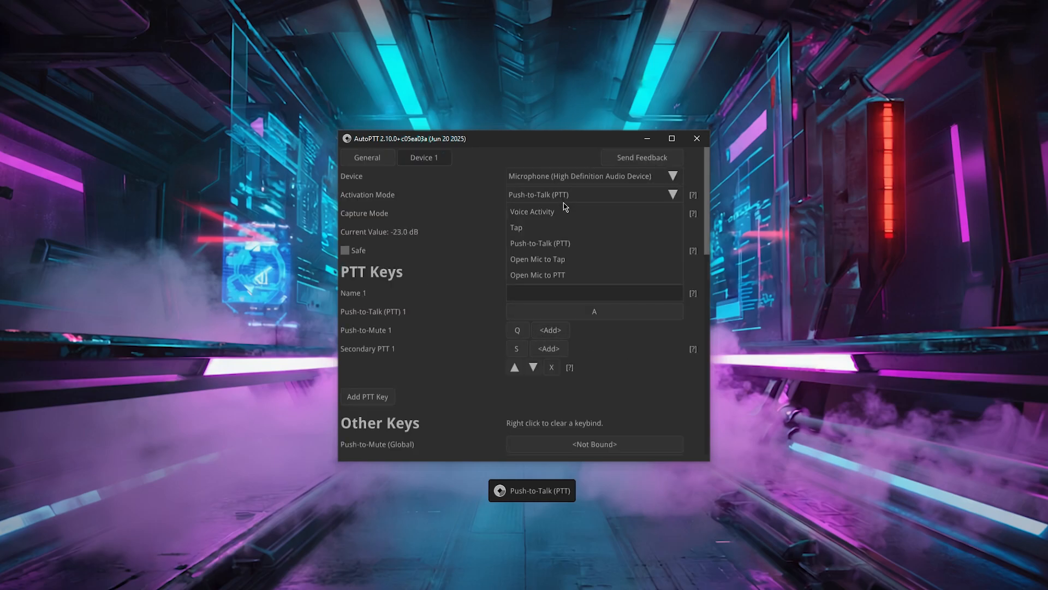
left_click(565, 212)
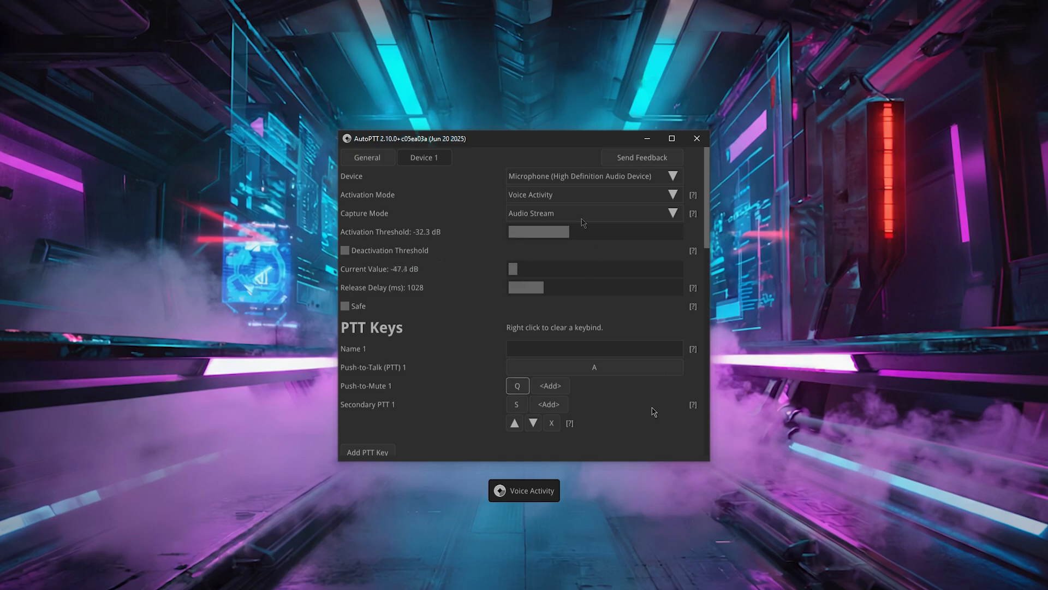
left_click(579, 196)
left_click(565, 267)
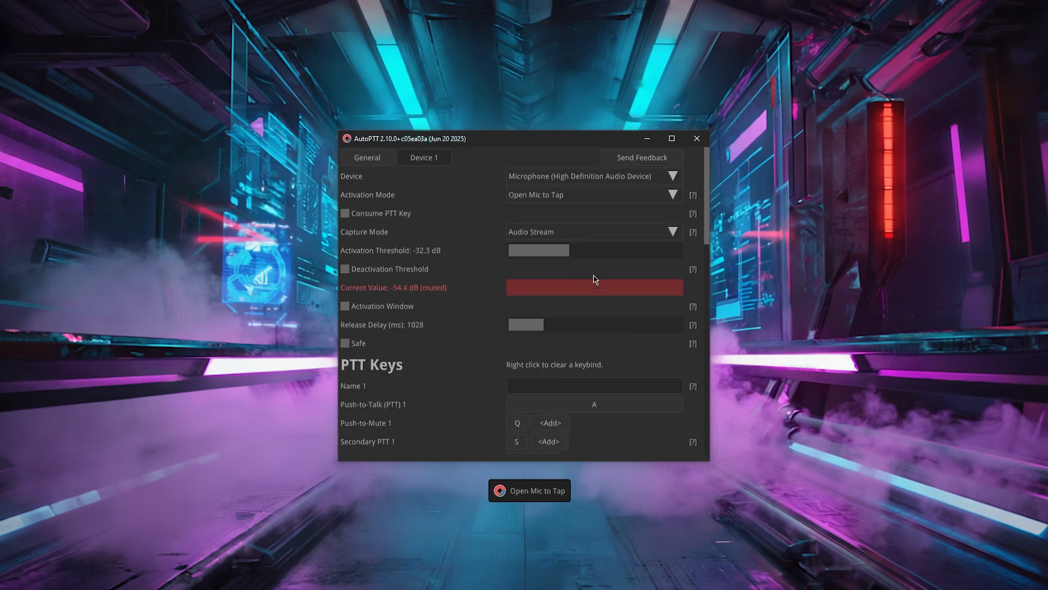
key("q")
key("a")
key("s")
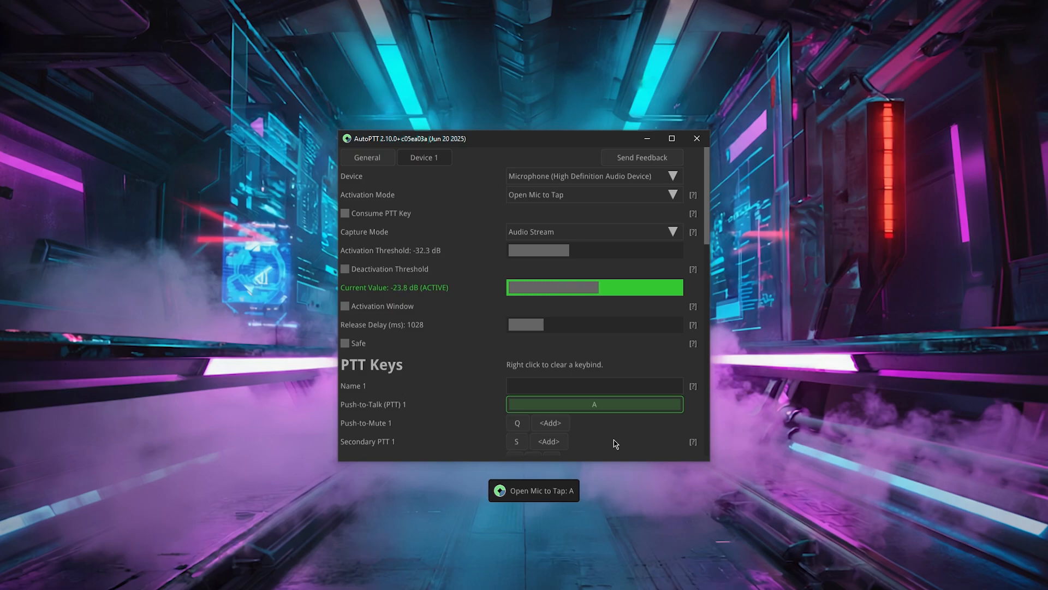
key("s")
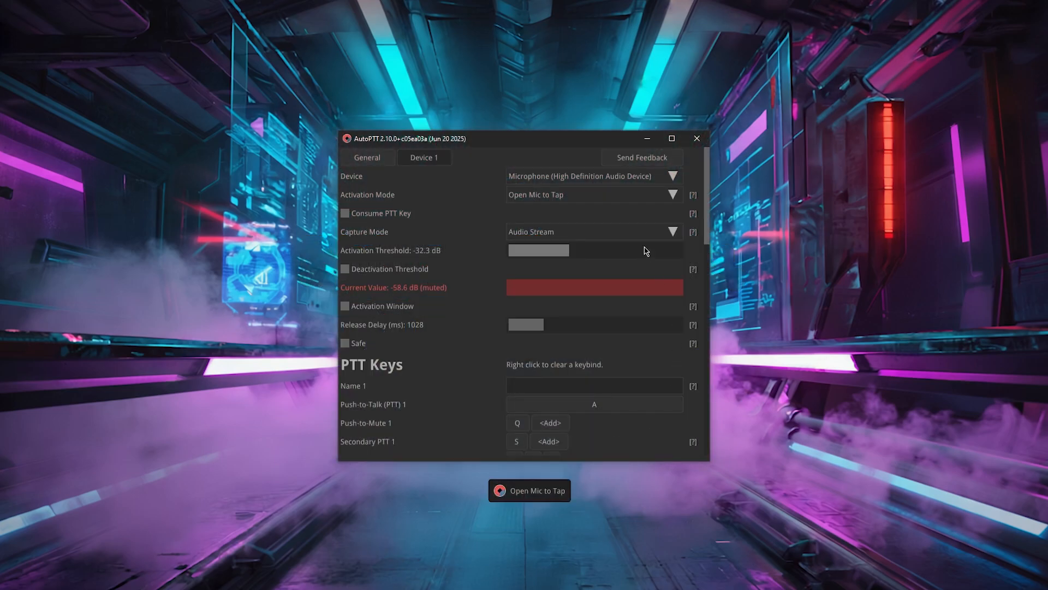
- Set the activation mode back to Push-to-Talk (PTT)
left_click(603, 199)
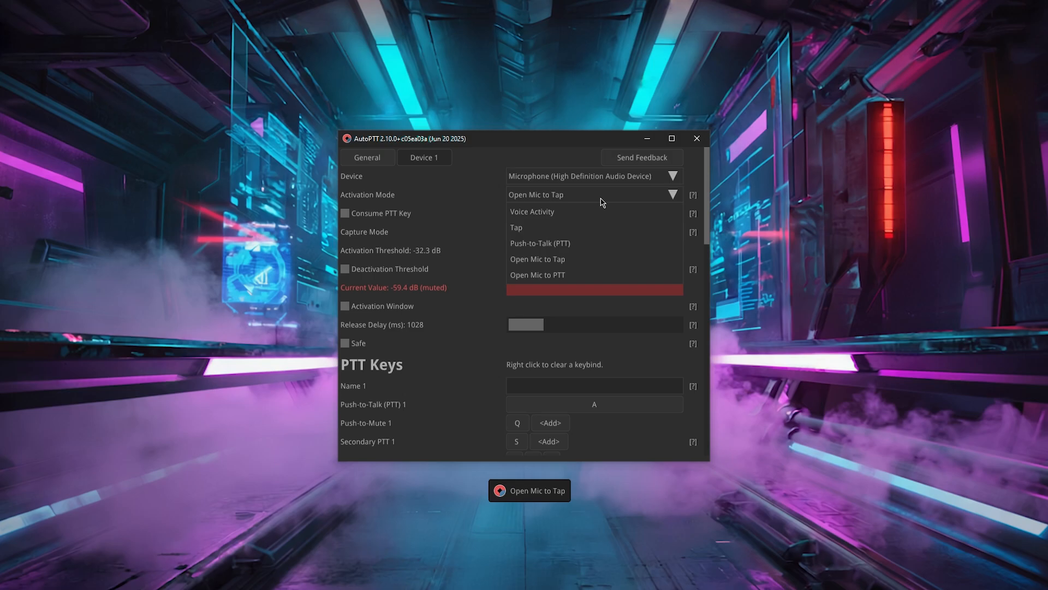
left_click(593, 244)
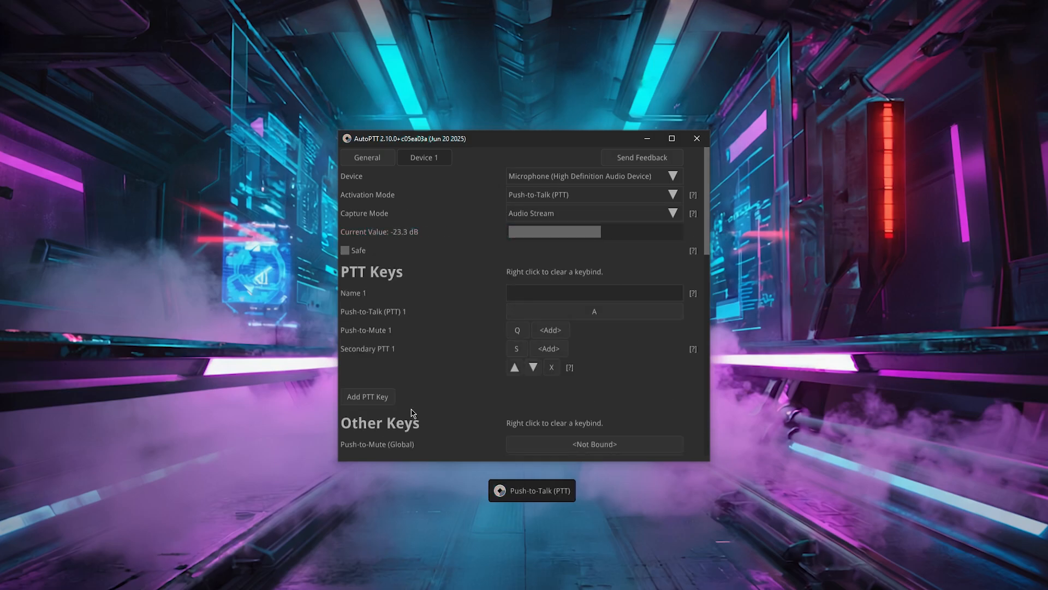
- Add a second PTT key and bind G as Push-to-Talk (PTT) 2
left_click(380, 400)
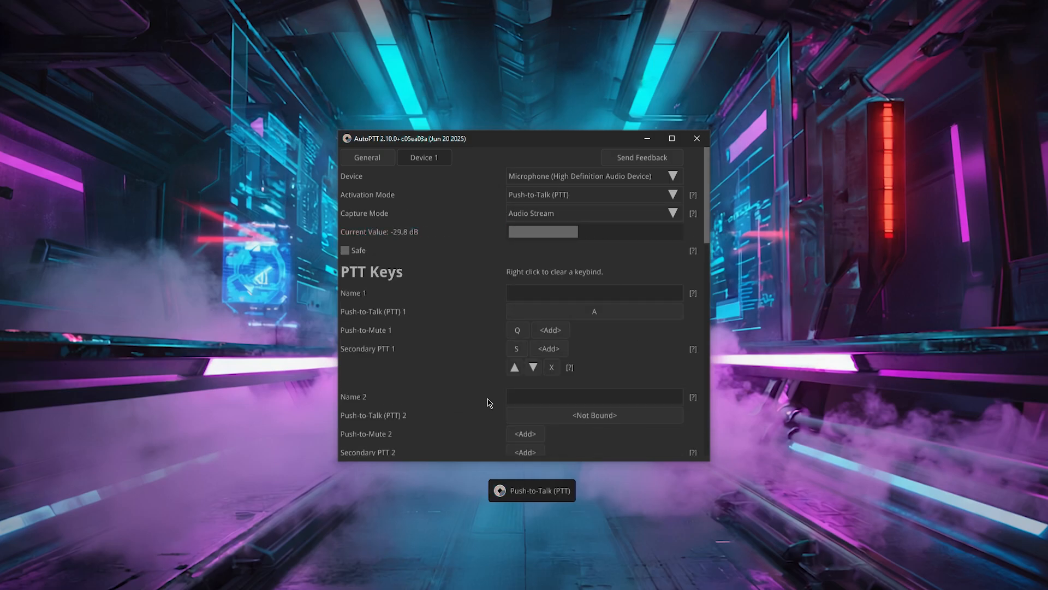
scroll(557, 418, "down", 3)
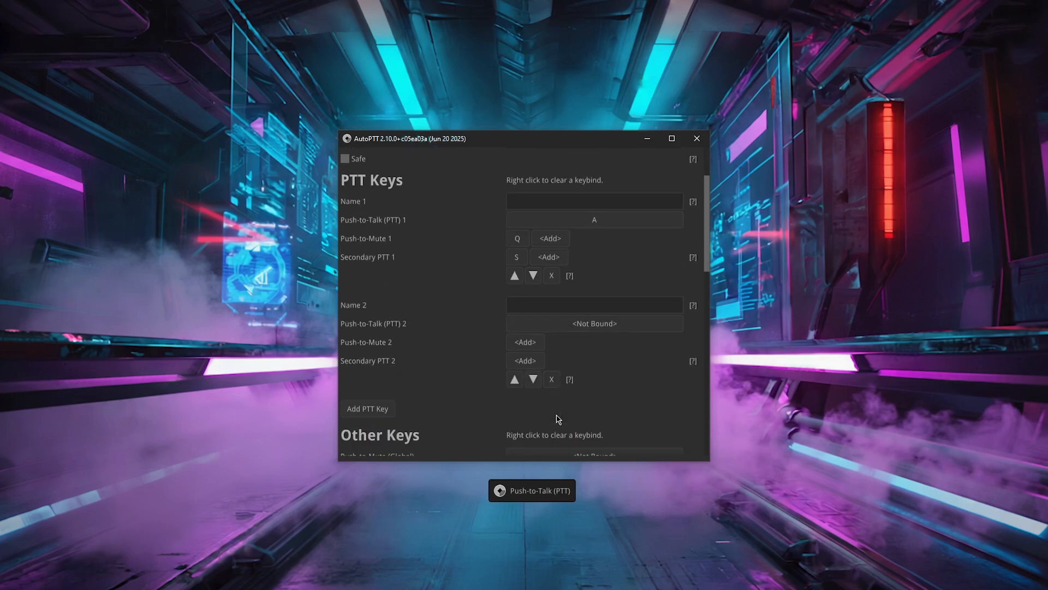
left_click(560, 323)
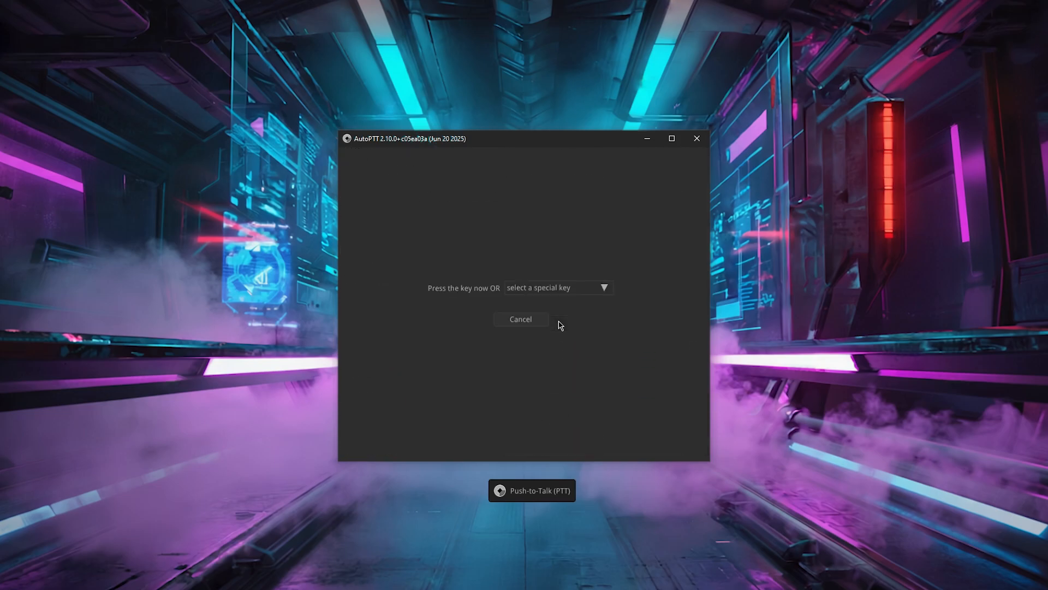
key("a")
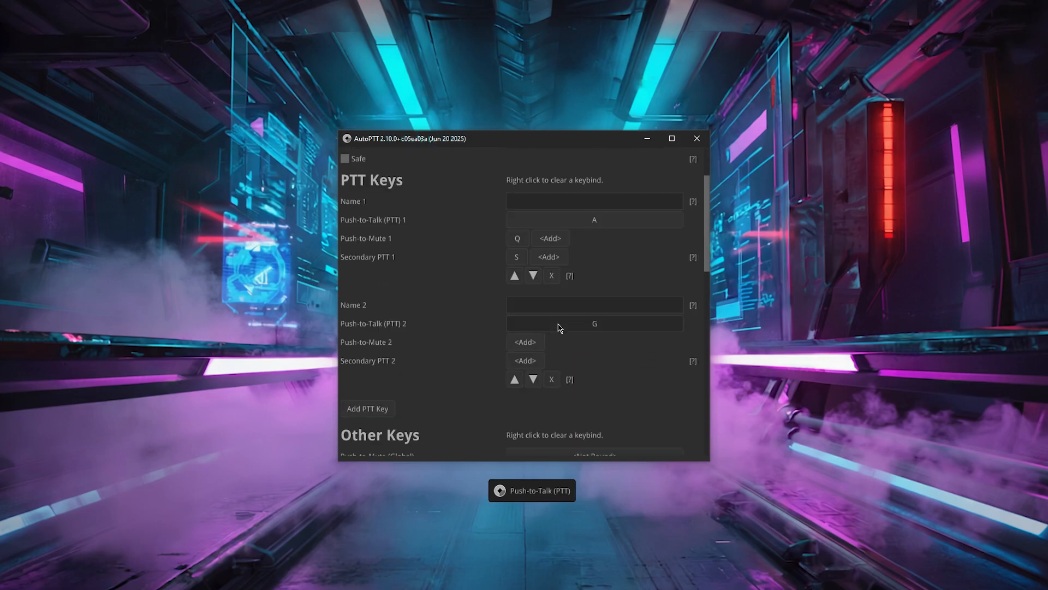
- Move PTT key 2 above key 1 and back again with the order arrows, testing the keys
left_click(515, 379)
left_click(515, 379)
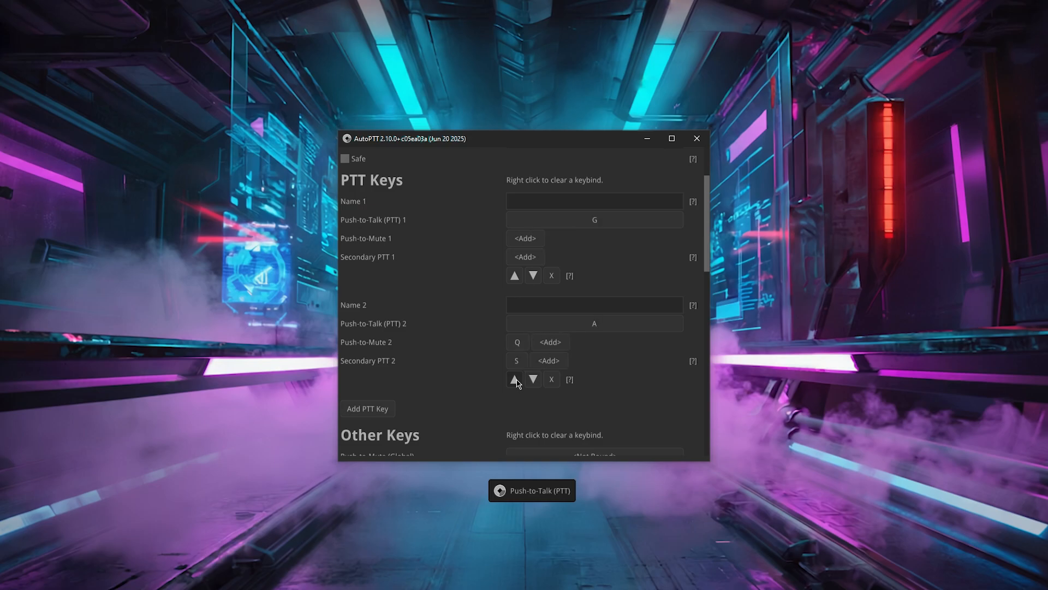
left_click(515, 380)
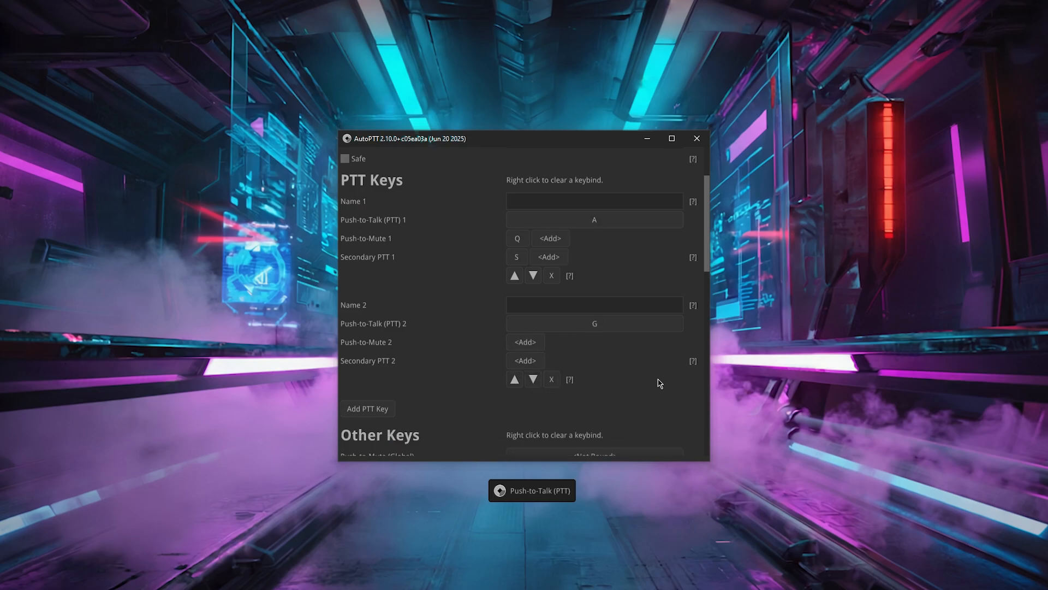
key("a")
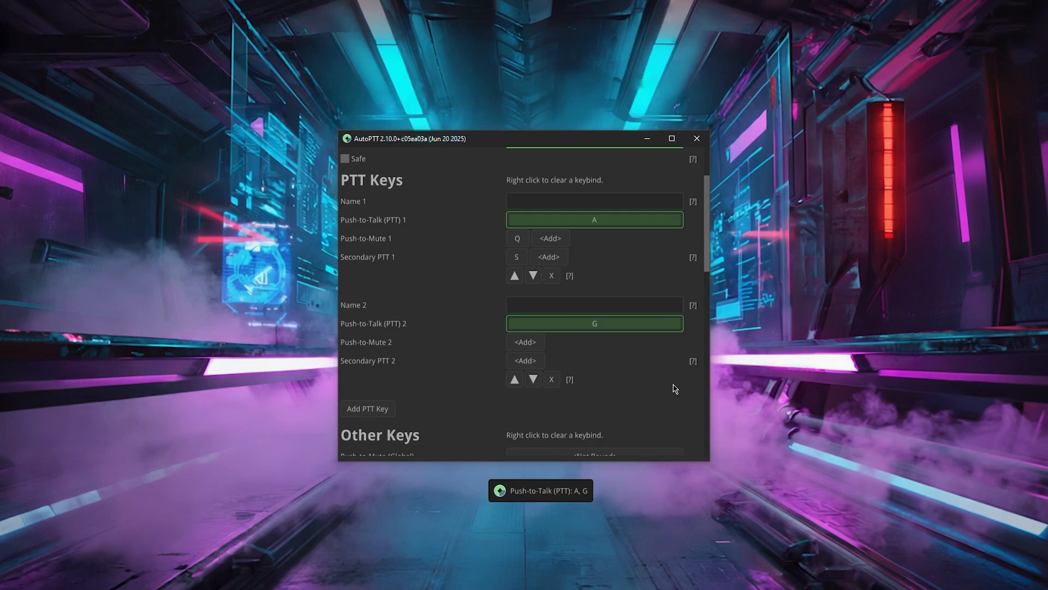
key("space")
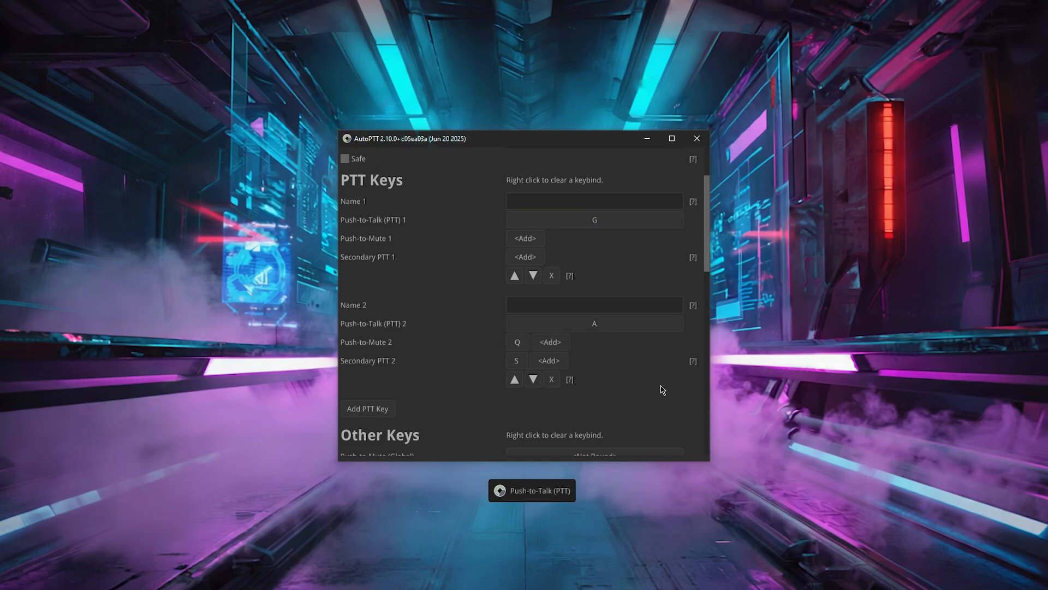
left_click(515, 380)
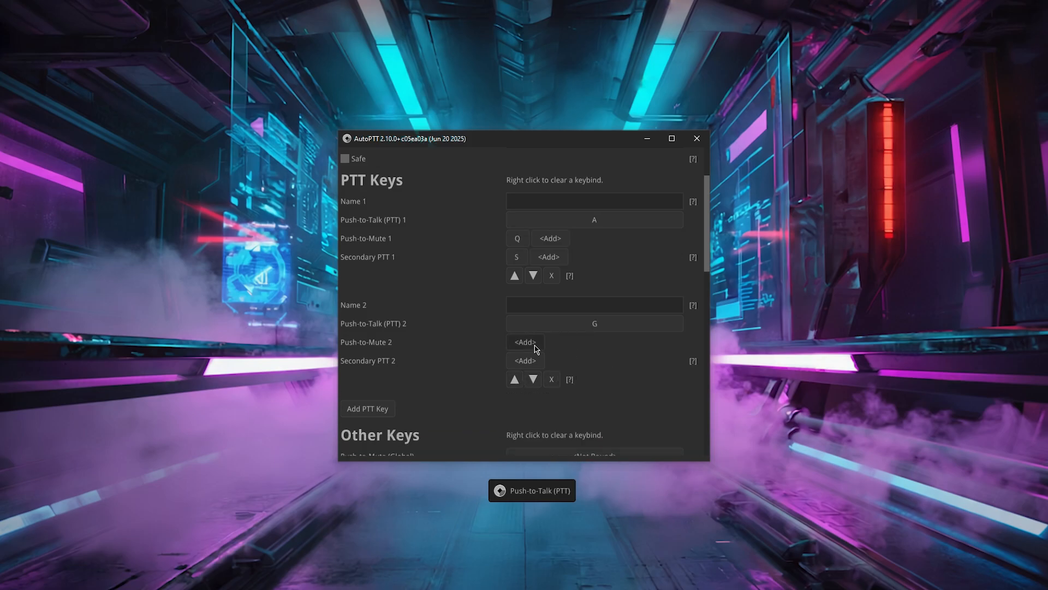
- Add the key combination 5-6-7 as Secondary PTT 2
left_click(525, 361)
key("5+6+7")
key("5+6+7")
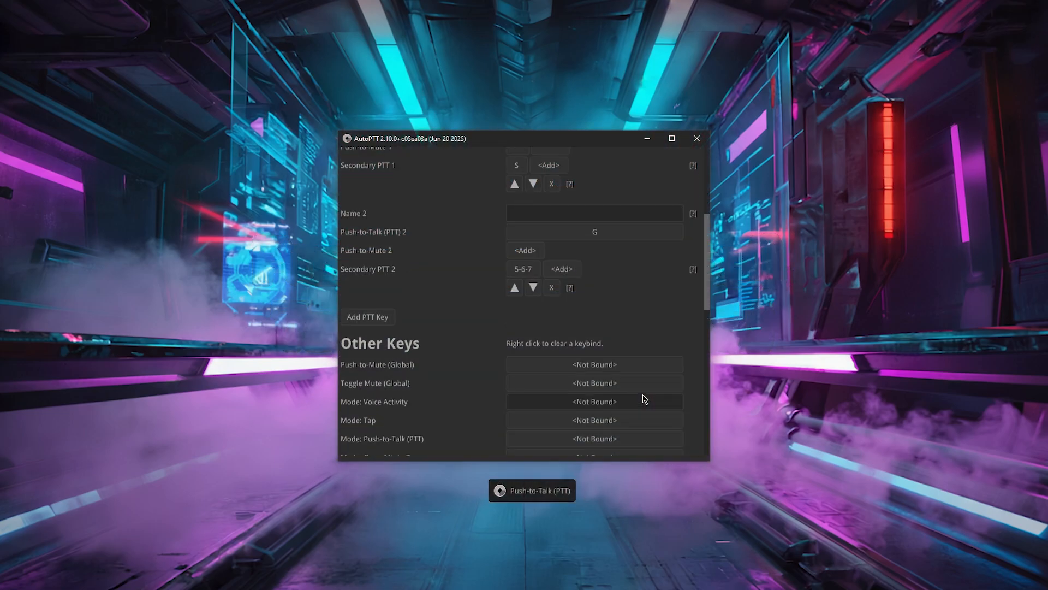
- Bind Push-to-Mute (Global) to 1 and Toggle Mute (Global) to 2
scroll(643, 398, "down", 1)
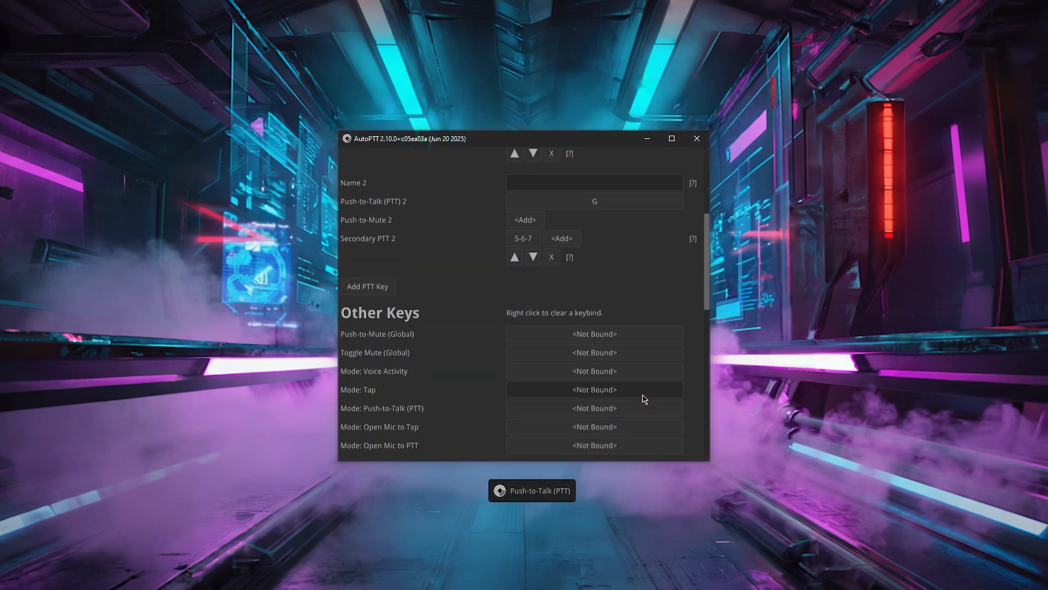
left_click(623, 339)
key("1")
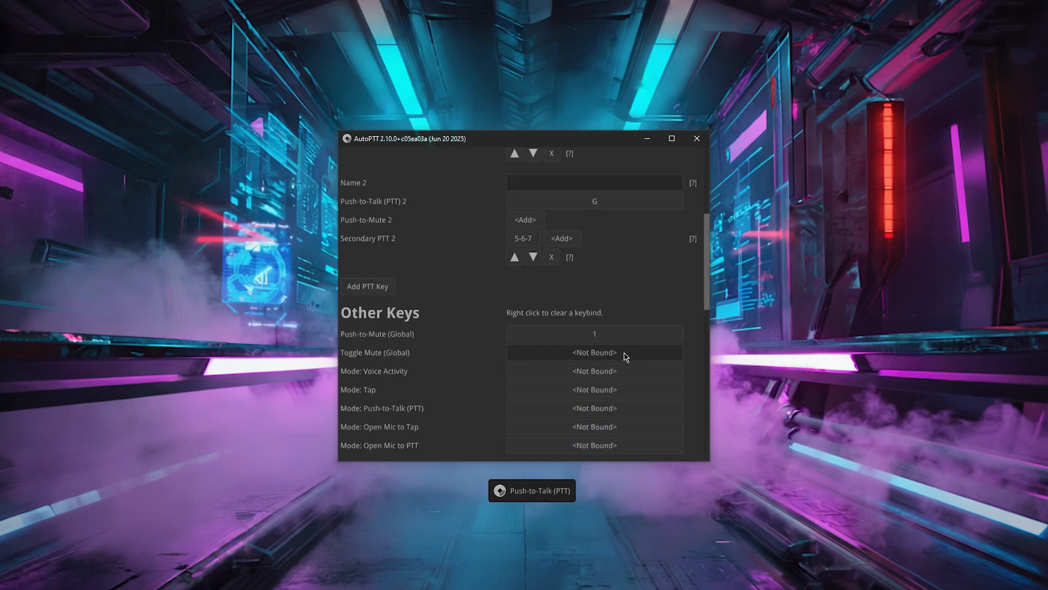
left_click(625, 353)
key("2")
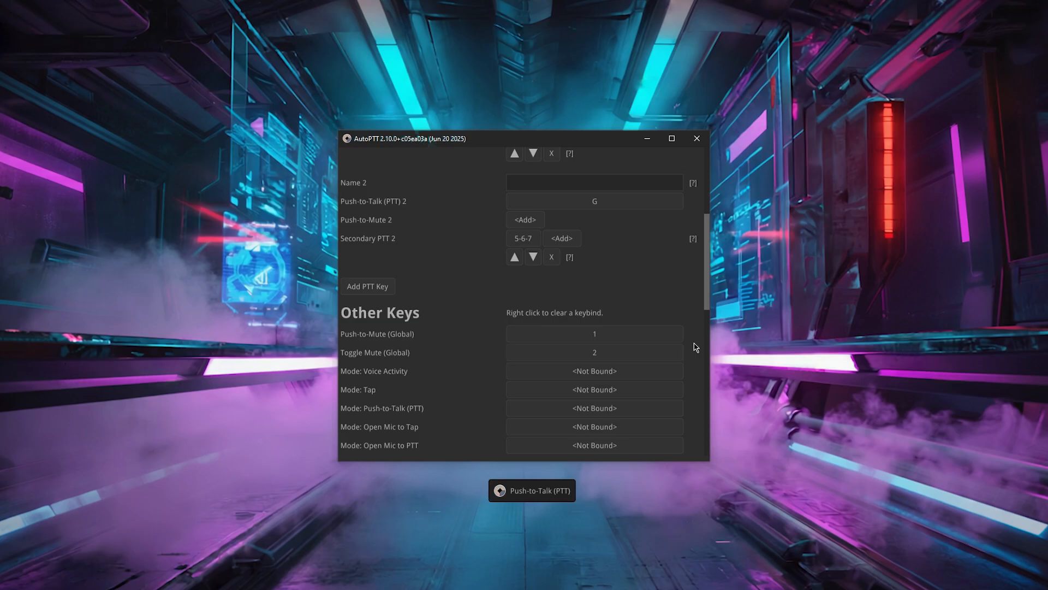
- Test the global mute keys 1 and 2
key("1")
key("1")
key("1")
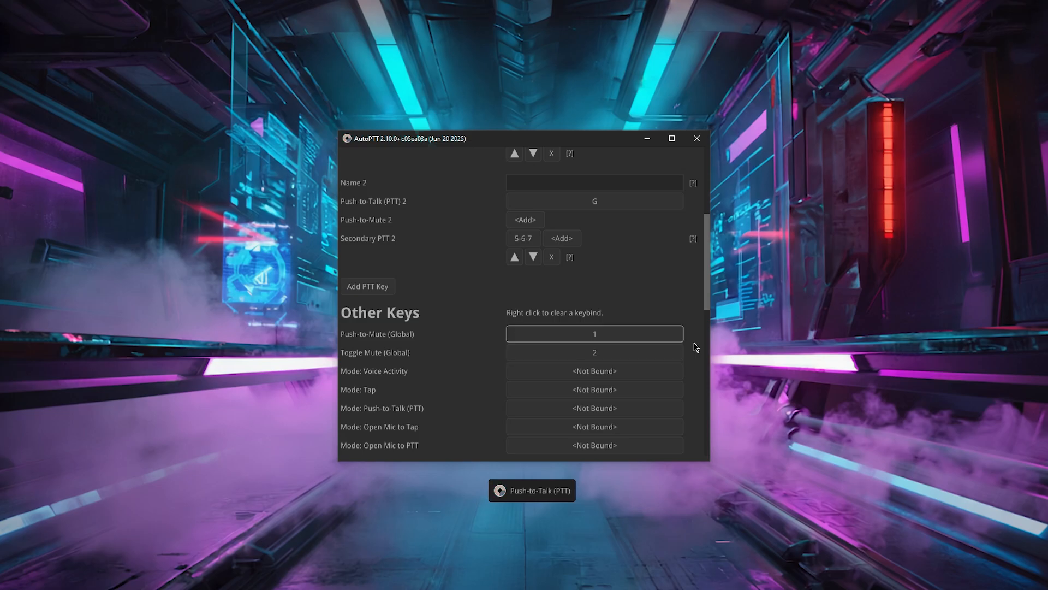
key("2")
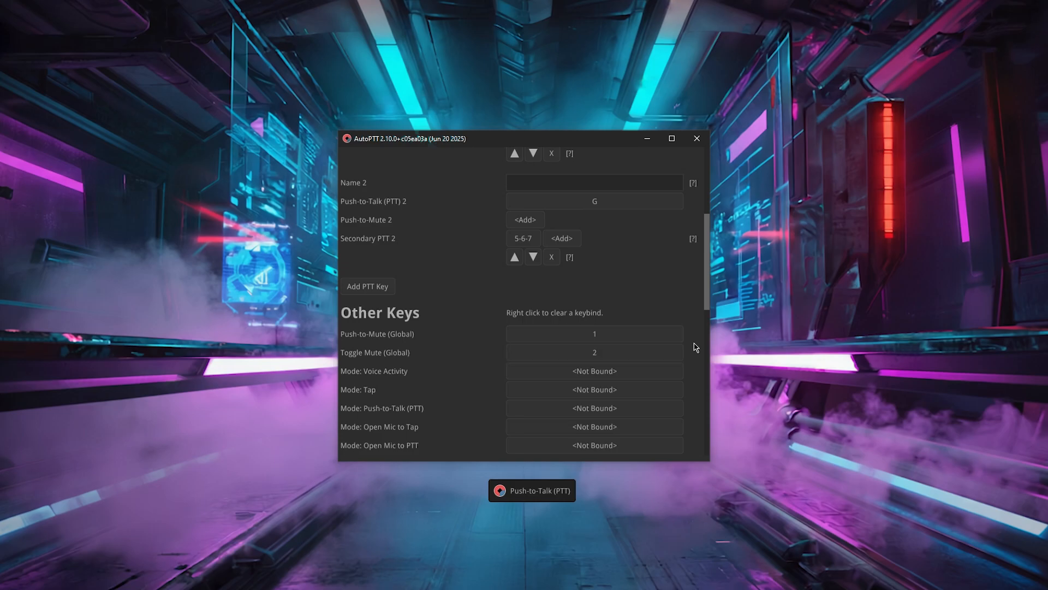
key("2")
- Clear the Push-to-Mute (Global) and Toggle Mute (Global) keybinds
right_click(660, 334)
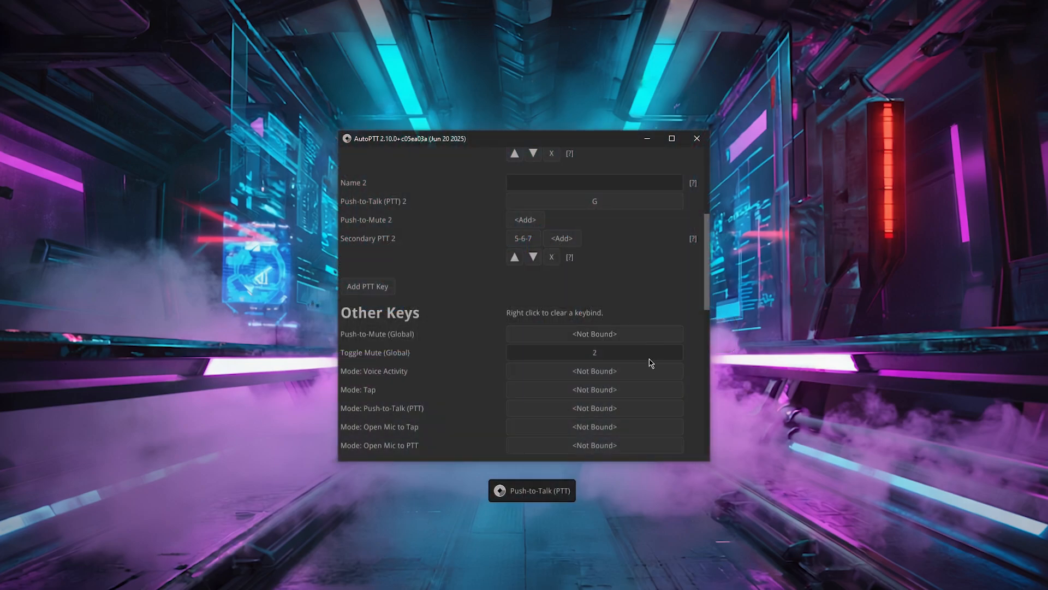
right_click(650, 354)
scroll(690, 360, "down", 3)
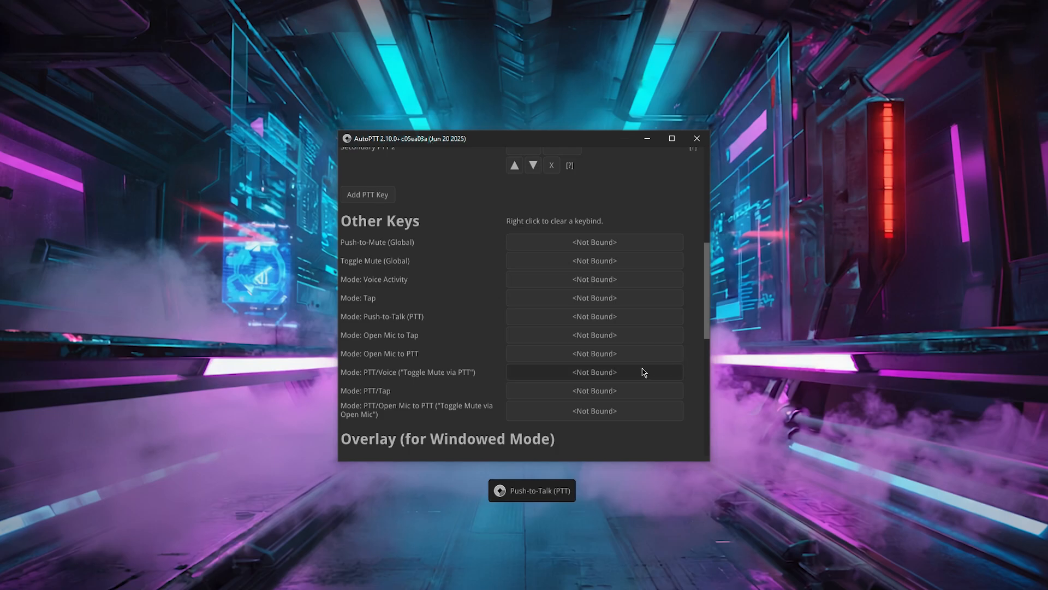
- Bind Mode: PTT/Voice ("Toggle Mute via PTT") to key 1
left_click(621, 376)
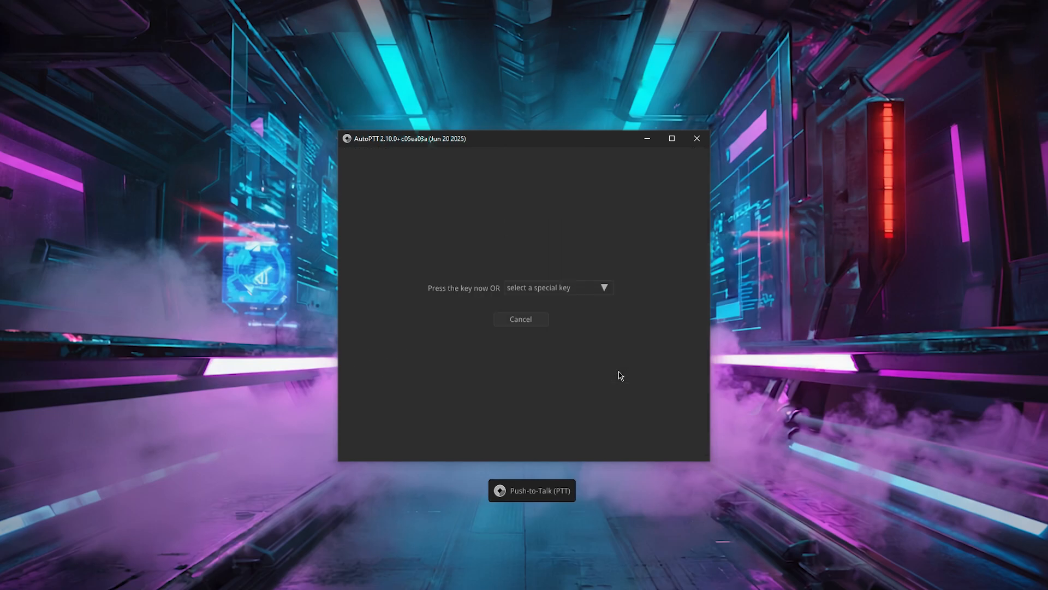
key("1")
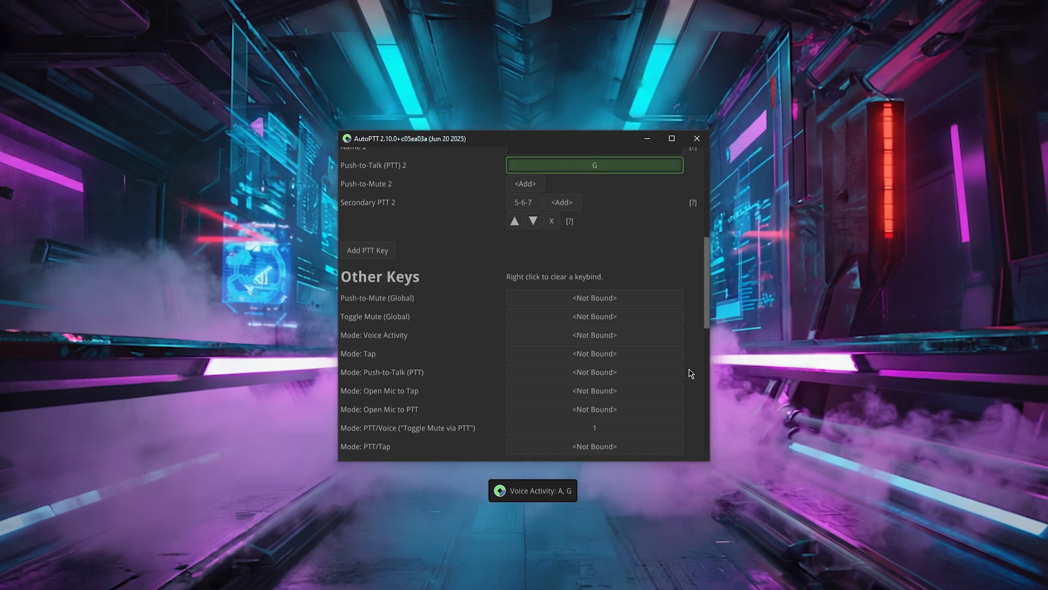
- Test key 1 switching the activation mode between Push-to-Talk and Voice Activity
key("1")
key("1")
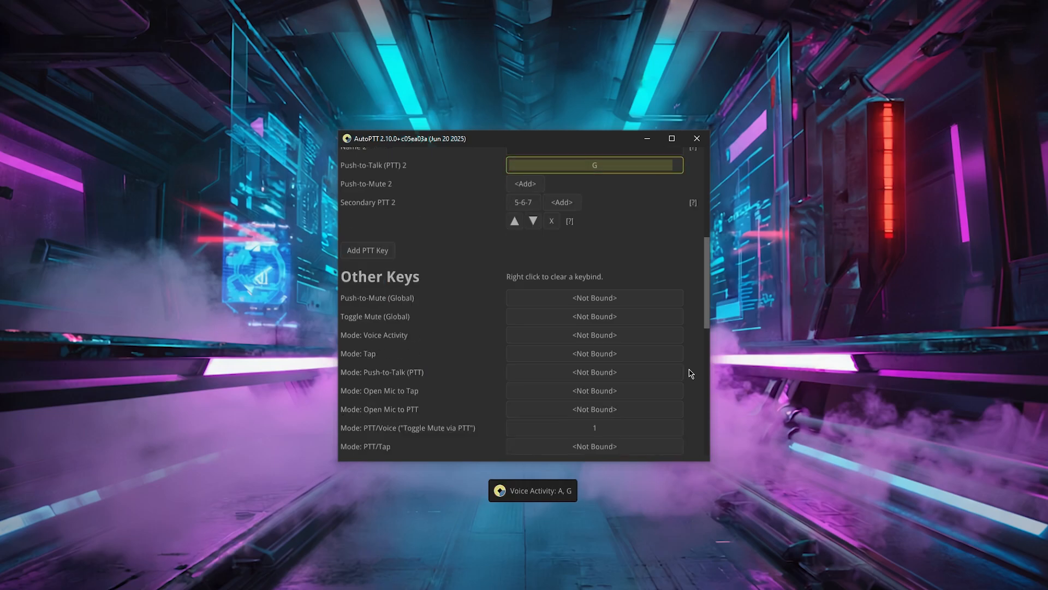
scroll(690, 374, "up", 5)
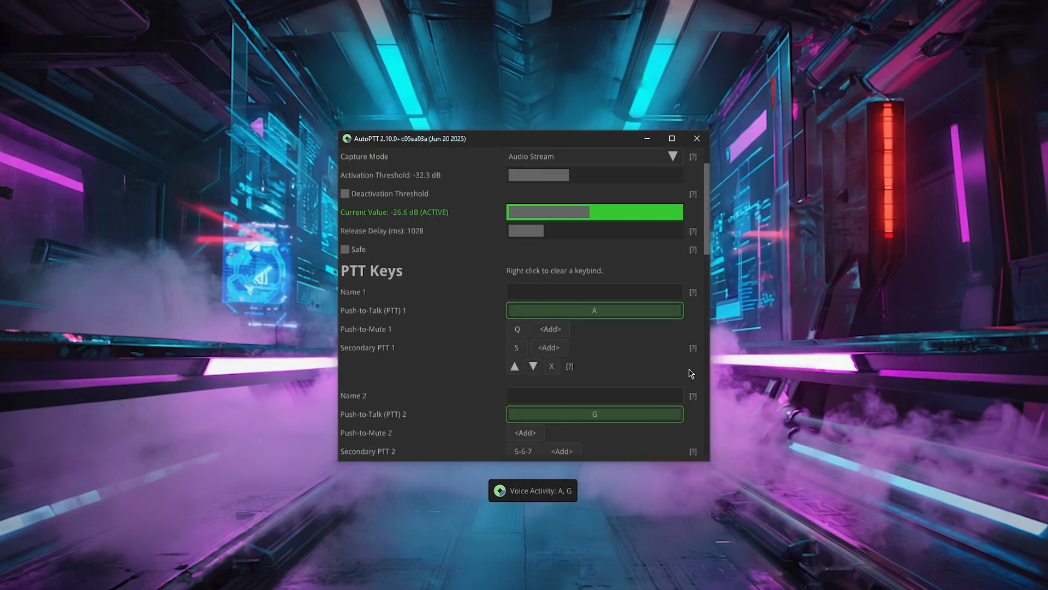
scroll(690, 373, "down", 3)
key("1")
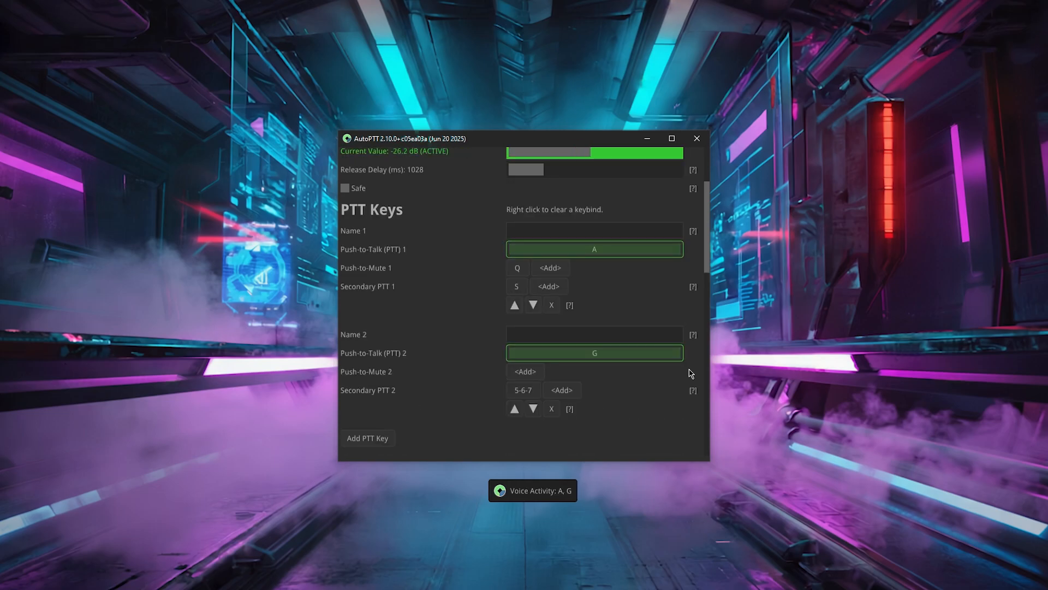
- Remove the second PTT key set with its Push-to-Talk, Push-to-Mute and Secondary PTT binds
left_click(558, 408)
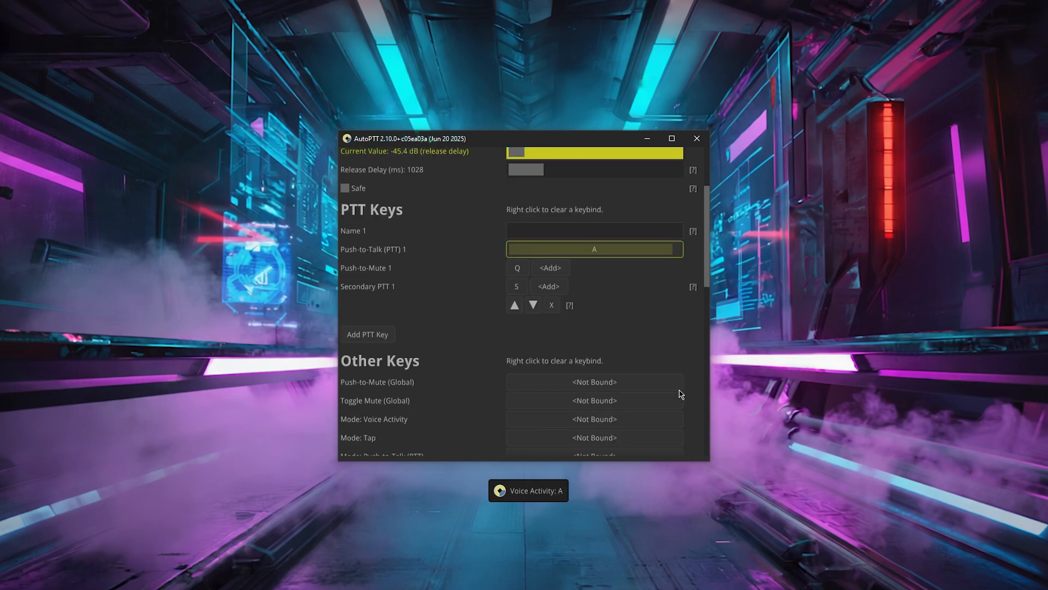
scroll(680, 393, "up", 3)
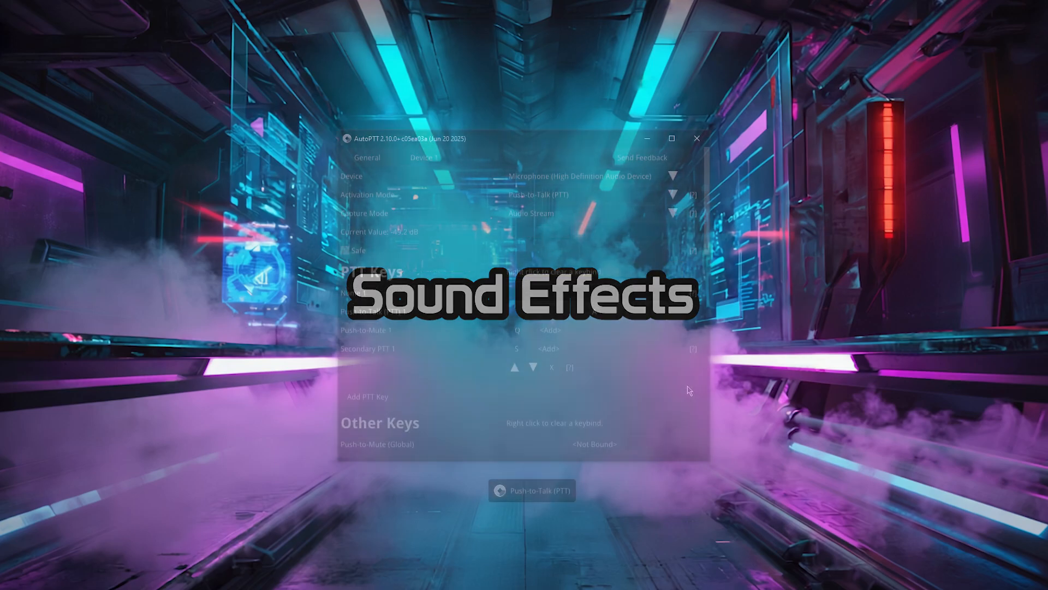
- Enable the Mode: Voice Activity sound and open its sound configuration
scroll(689, 390, "down", 3)
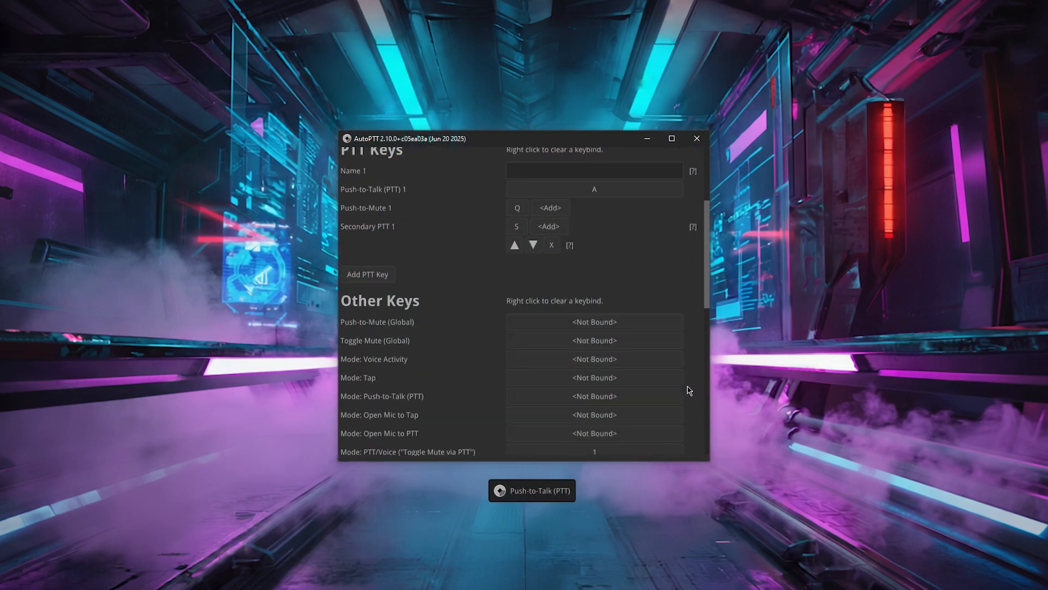
scroll(689, 390, "down", 10)
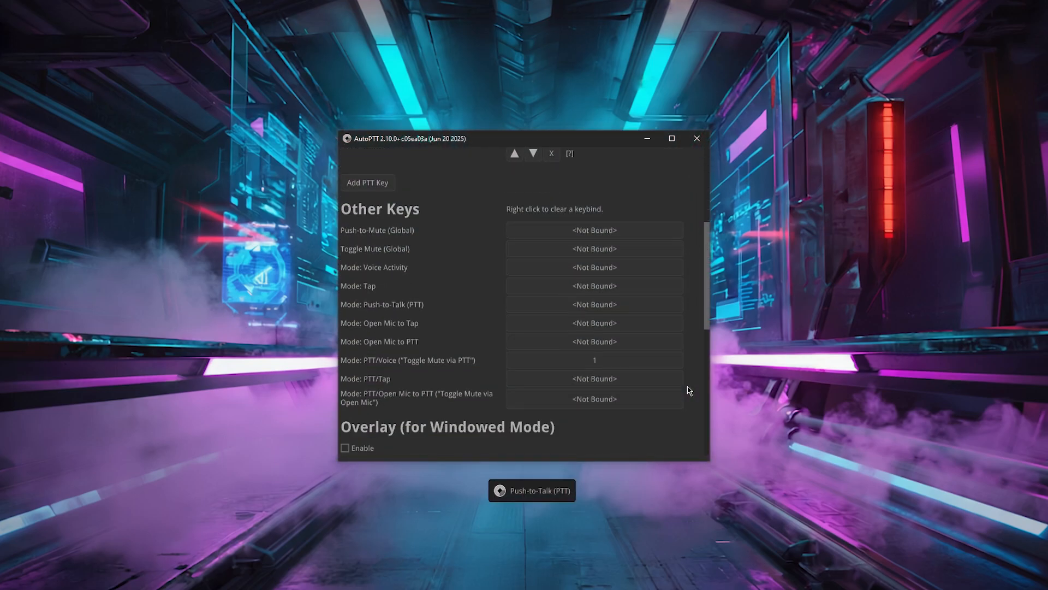
scroll(689, 391, "down", 1)
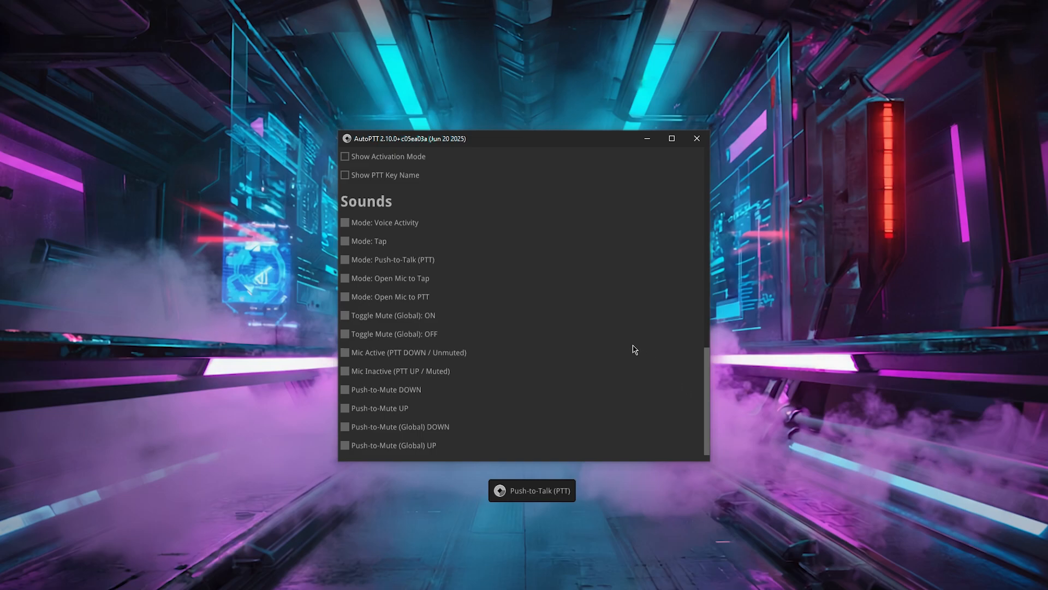
left_click(376, 225)
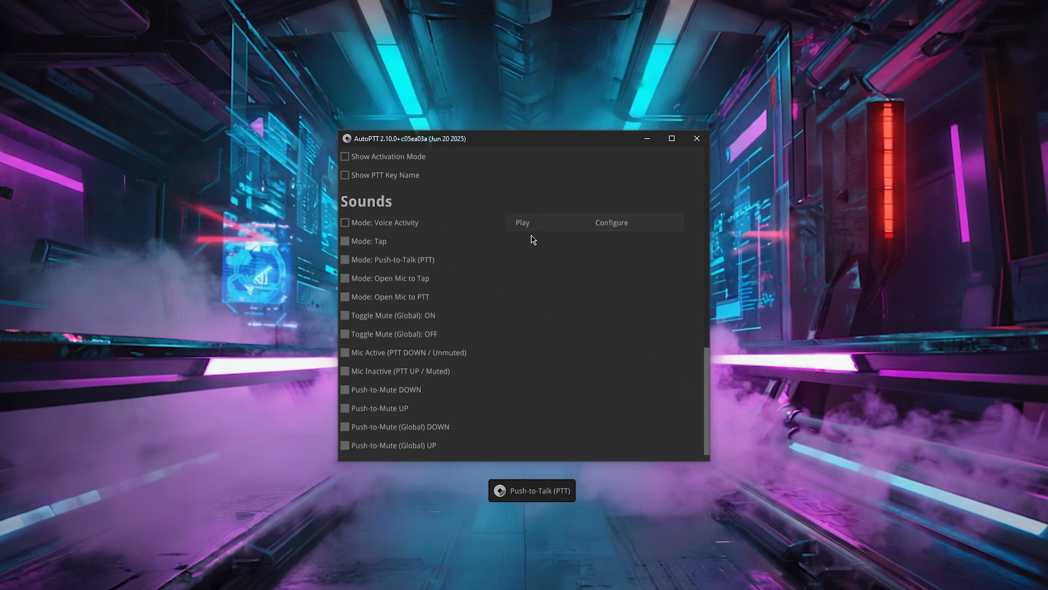
left_click(595, 229)
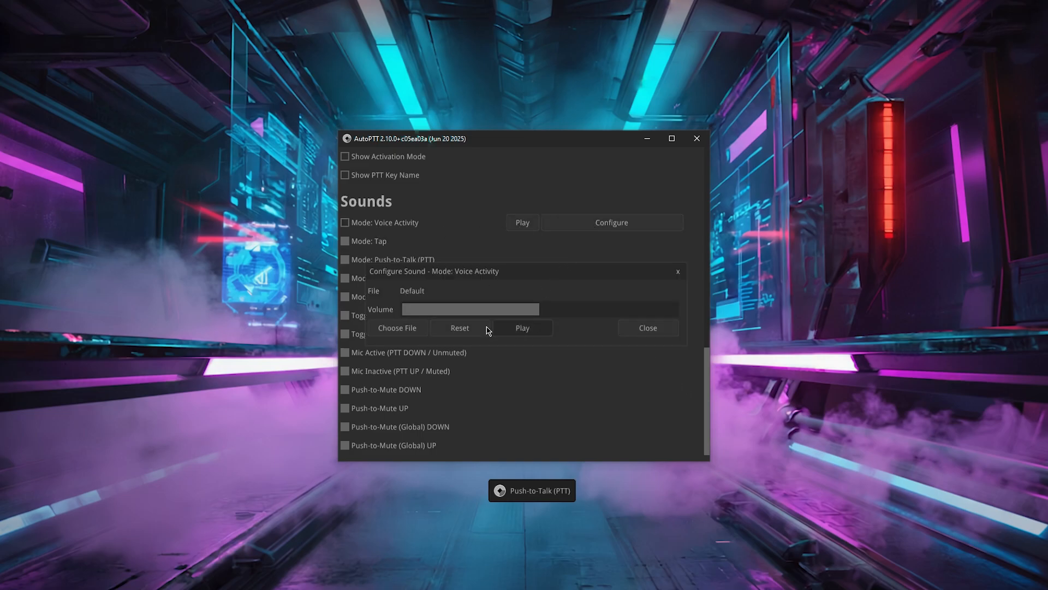